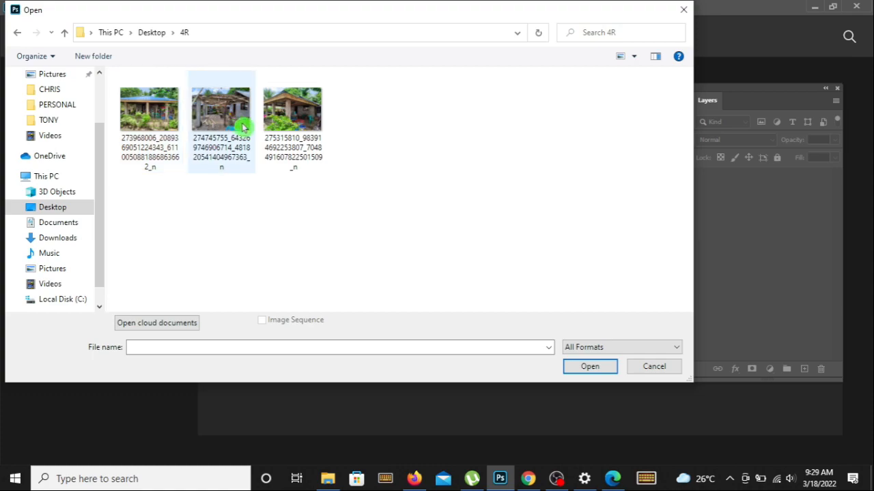
- Open the three photos from the 4R folder together and float all of them in separate windows
drag(348, 181, 146, 130)
click(585, 372)
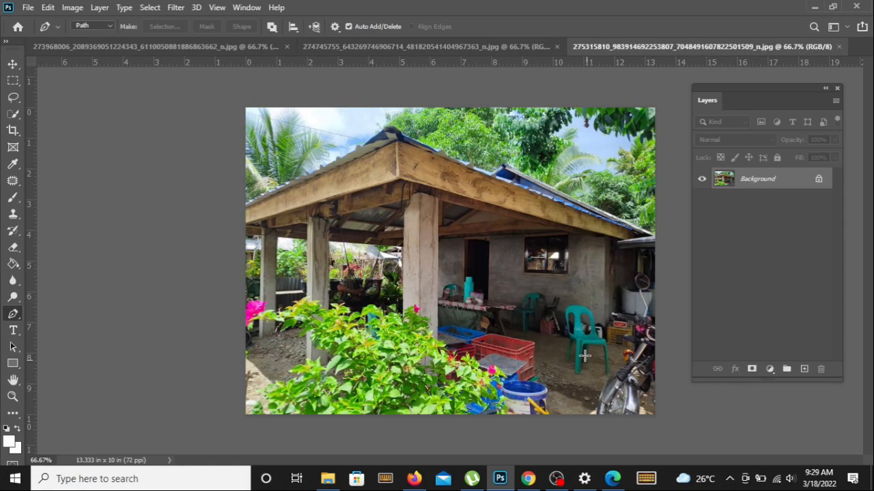
click(248, 8)
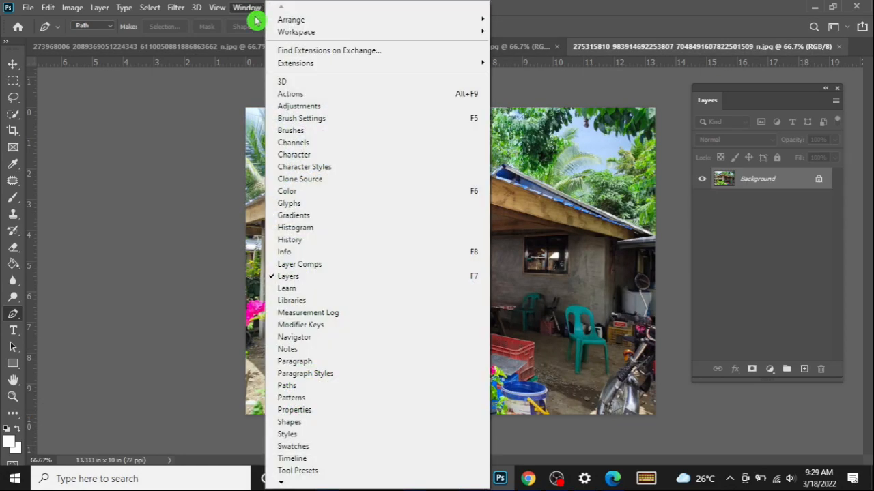
mouse_move(288, 22)
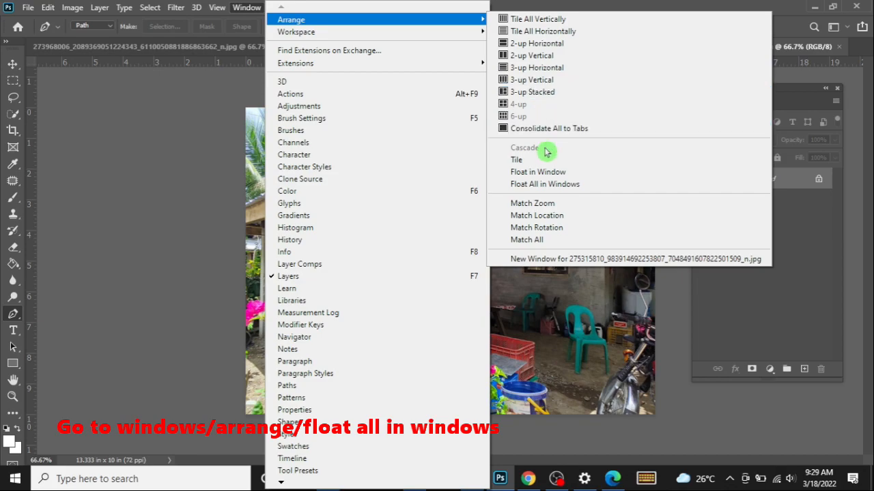
click(546, 186)
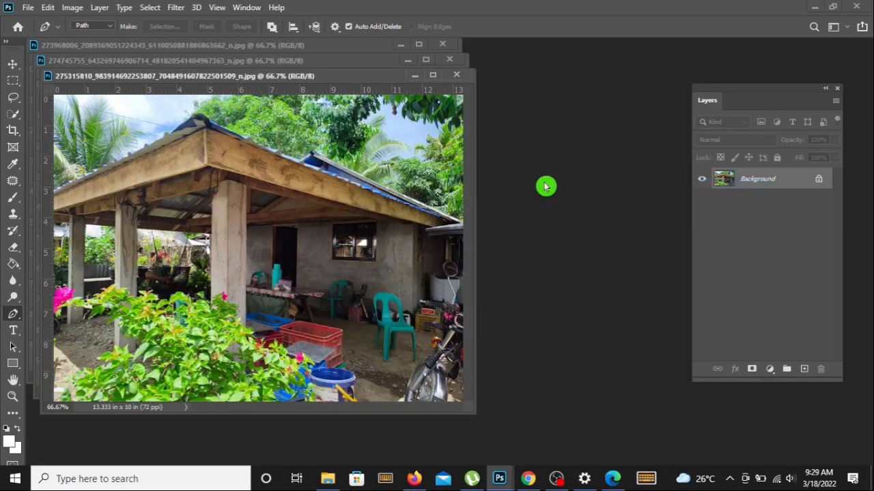
- Create a new 8.27 x 11.69 inch portrait document at 300 pixels/inch with a white background, named A4 SIZE
click(28, 10)
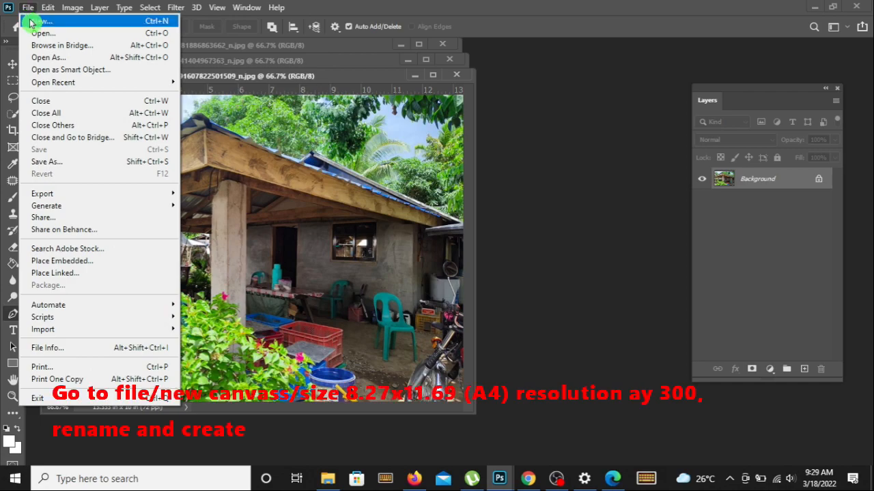
click(41, 21)
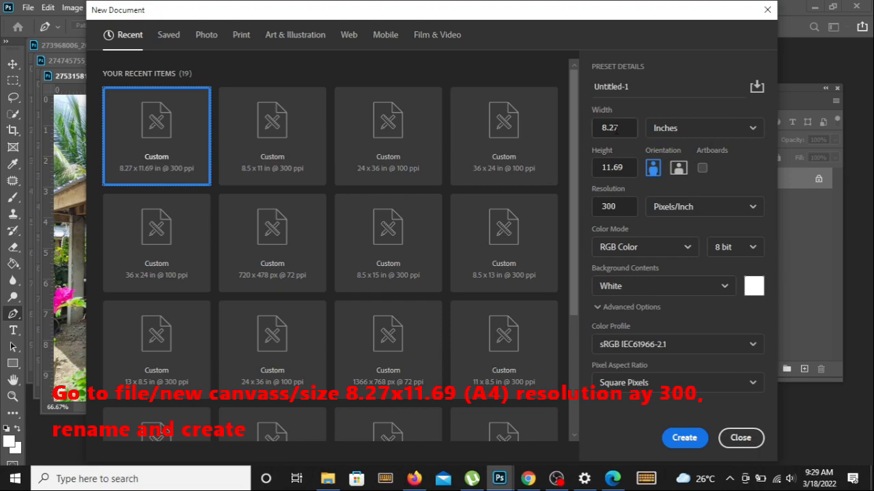
drag(623, 130, 588, 127)
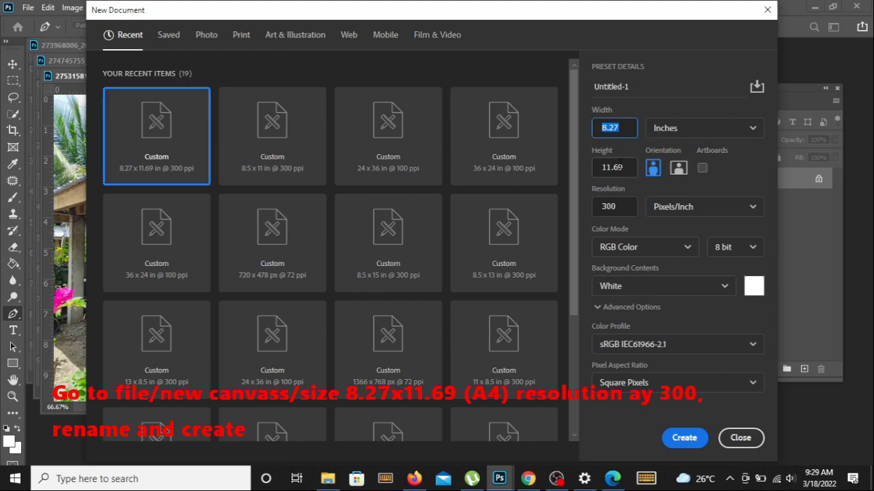
click(638, 90)
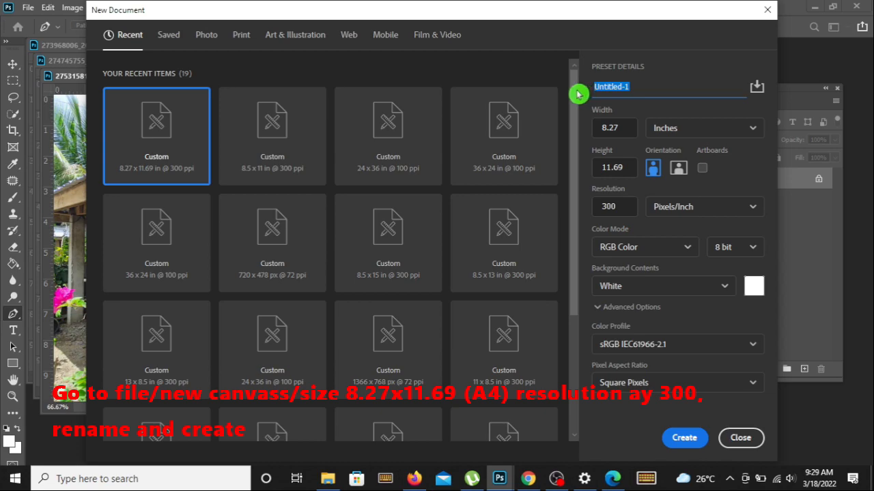
text(a)
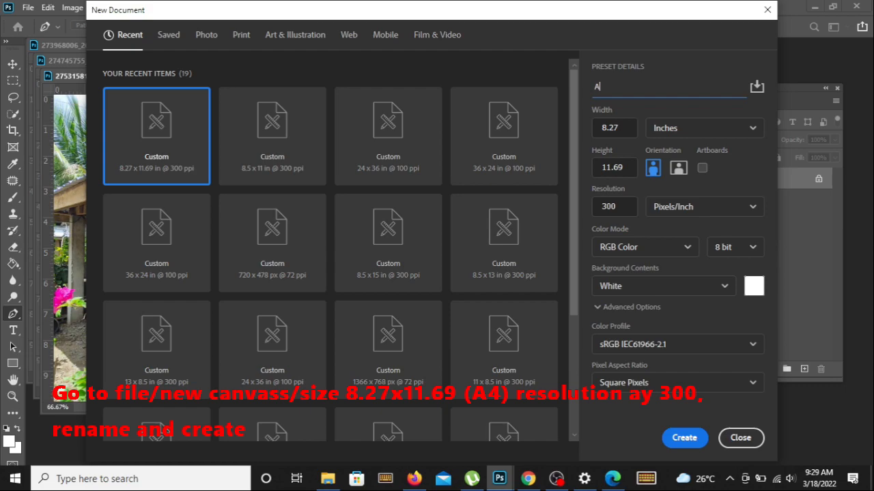
text(4 SIZE)
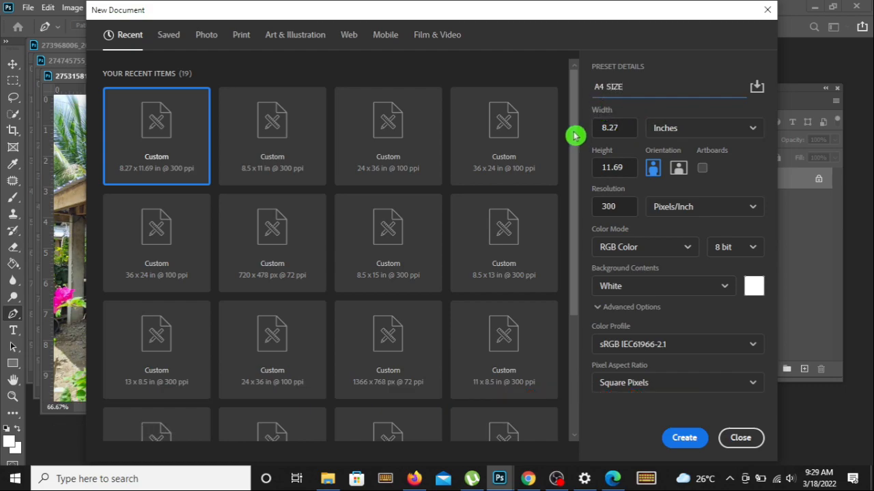
click(702, 444)
- Arrange the floating windows so the blank A4 SIZE canvas sits beside the photos and clear of the layer list
drag(225, 72, 447, 109)
drag(774, 91, 805, 80)
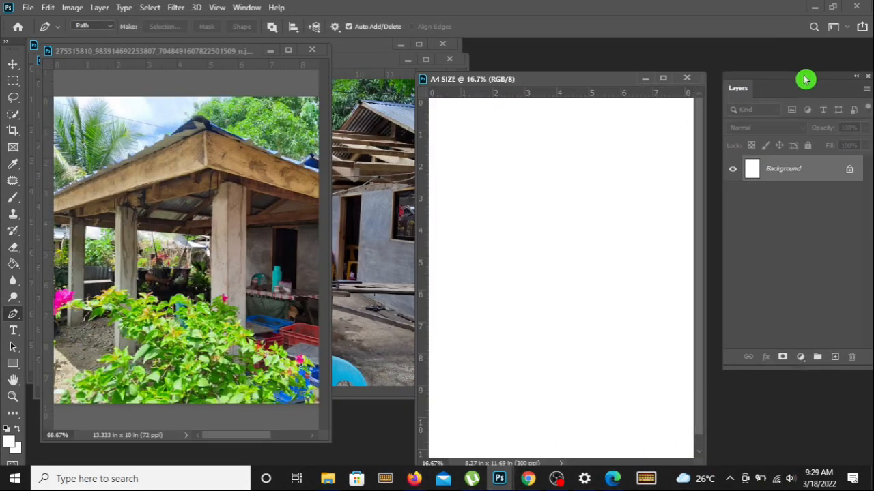
drag(595, 82, 610, 75)
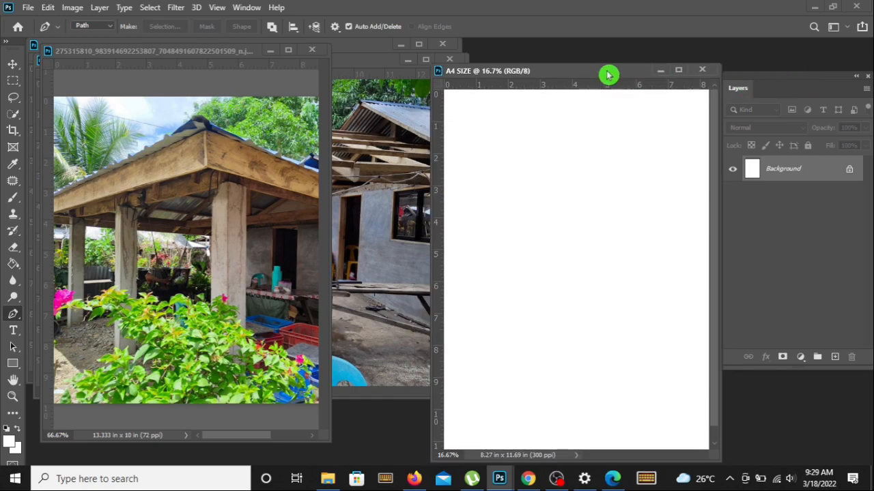
- Crop the photo of the finished roofed porch to 6 in wide by 4 in high at 300 px/in
click(219, 58)
scroll(244, 304, down, 3)
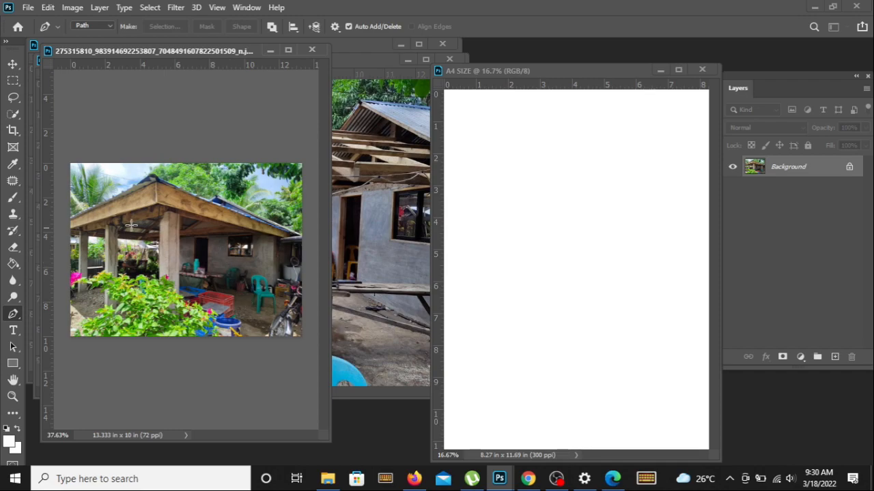
click(12, 131)
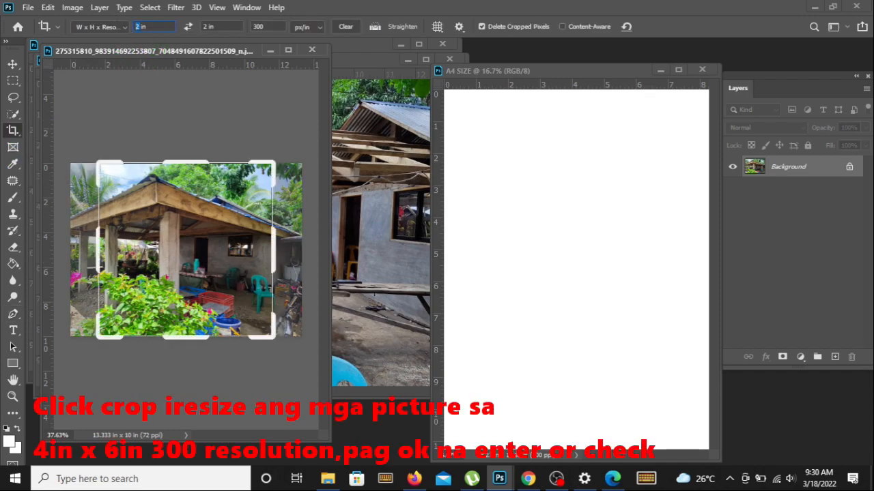
text(4)
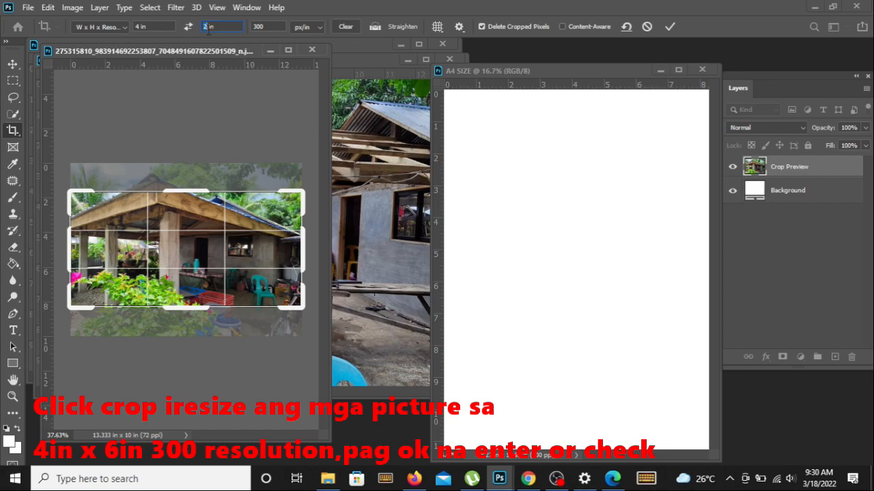
text(6)
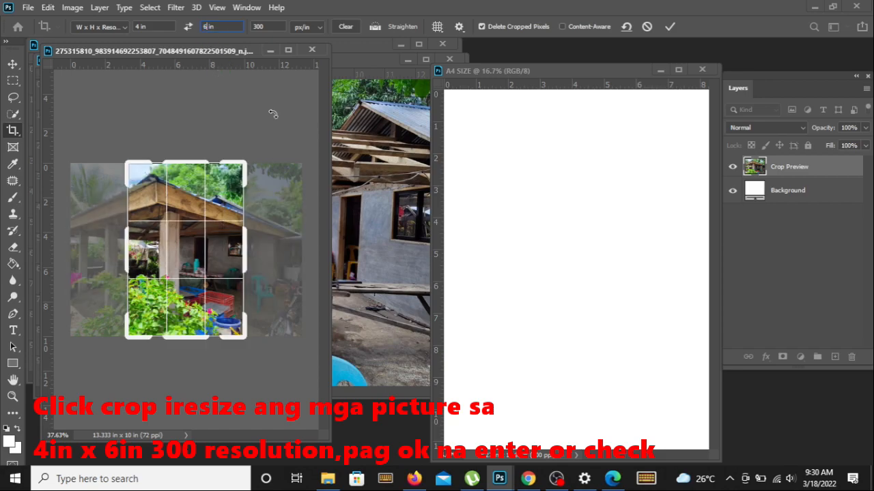
click(191, 28)
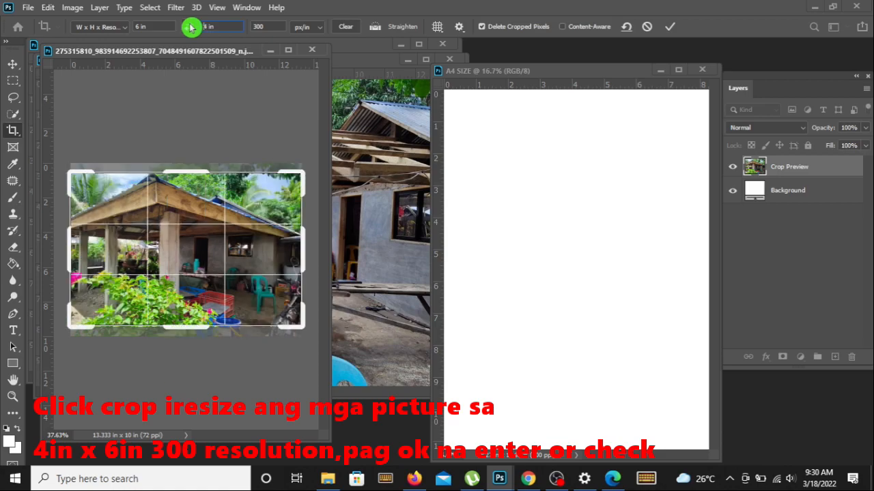
click(674, 26)
- Apply Auto Tone to the cropped porch photo and copy it onto the A4 SIZE canvas
click(72, 8)
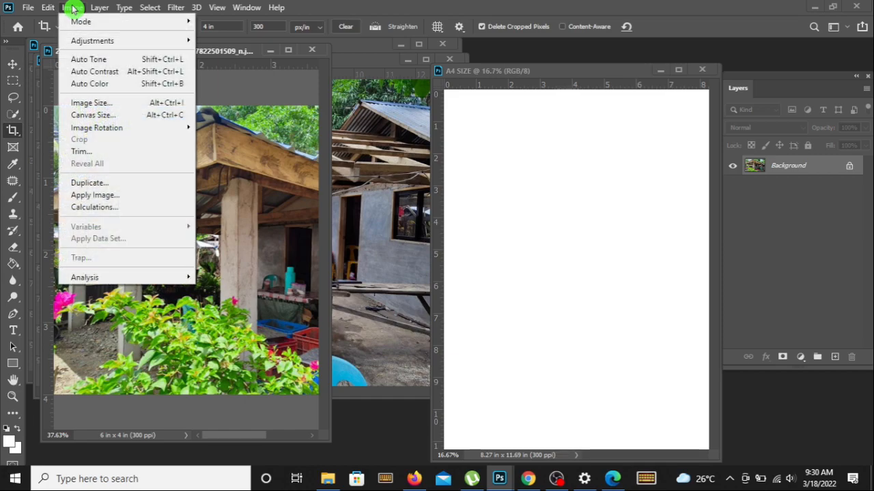
click(88, 60)
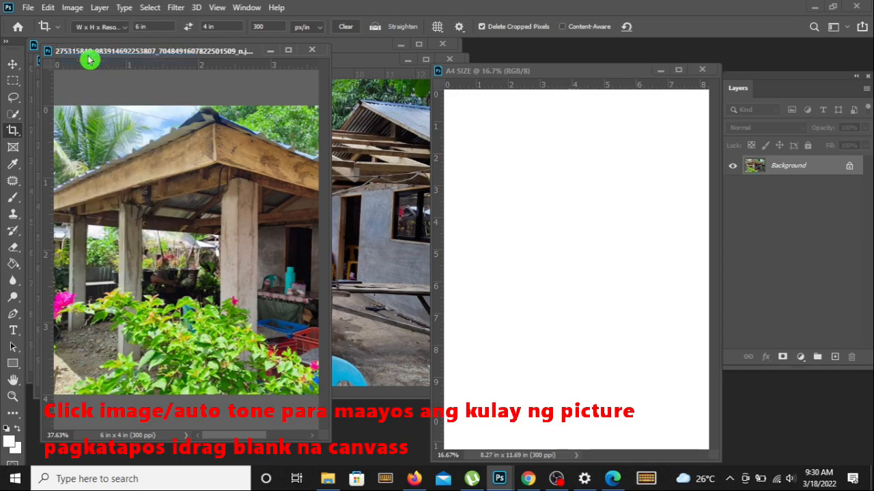
click(15, 64)
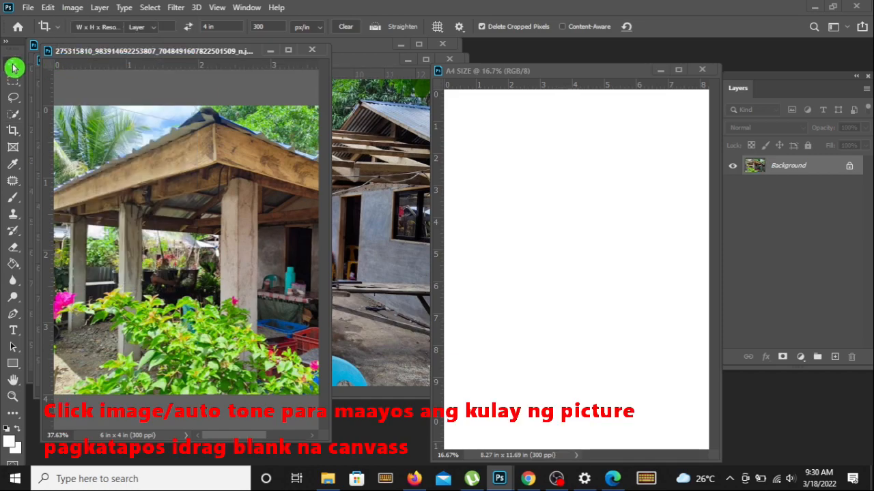
drag(276, 285, 577, 296)
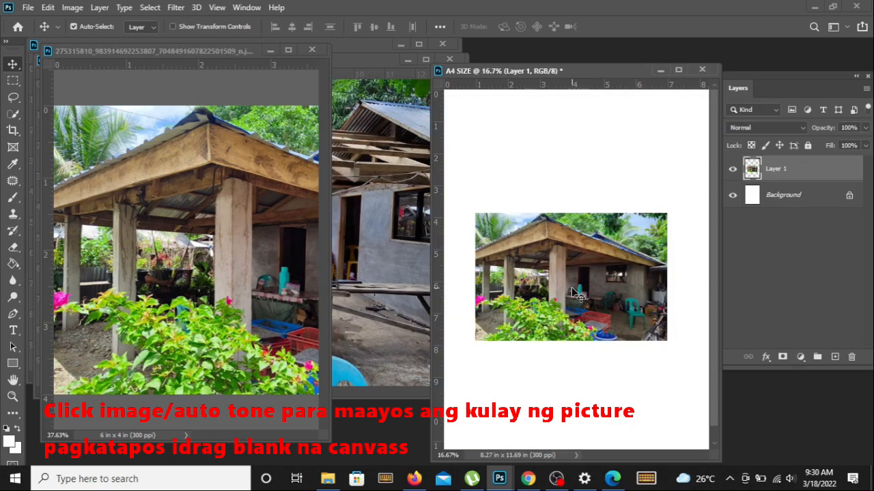
- Show the transform controls, rotate the placed porch photo 90 degrees and position it in the page's upper-left corner
click(174, 27)
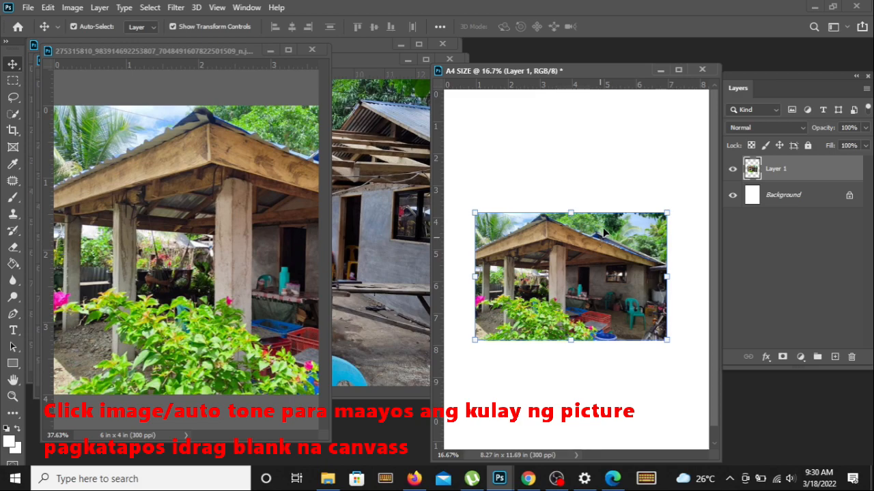
drag(582, 205, 539, 219)
key(Down)
key(Down)
key(Down)
key(Down)
key(Down)
key(Down)
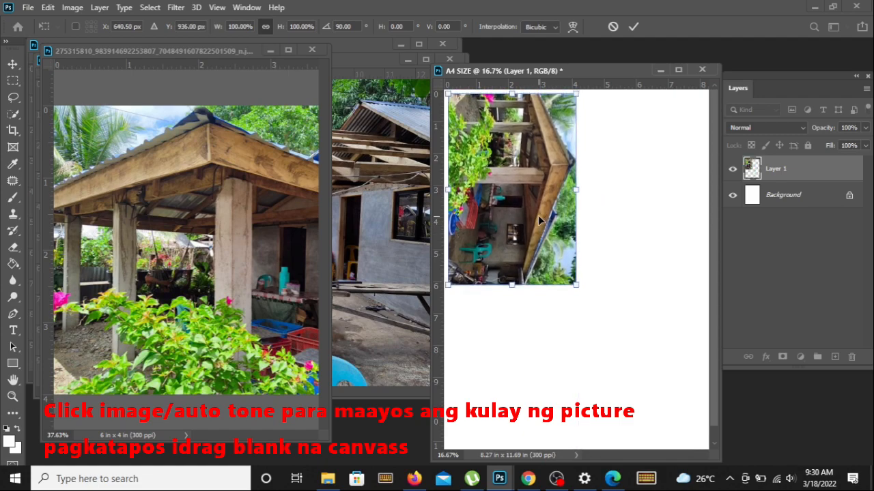
click(634, 27)
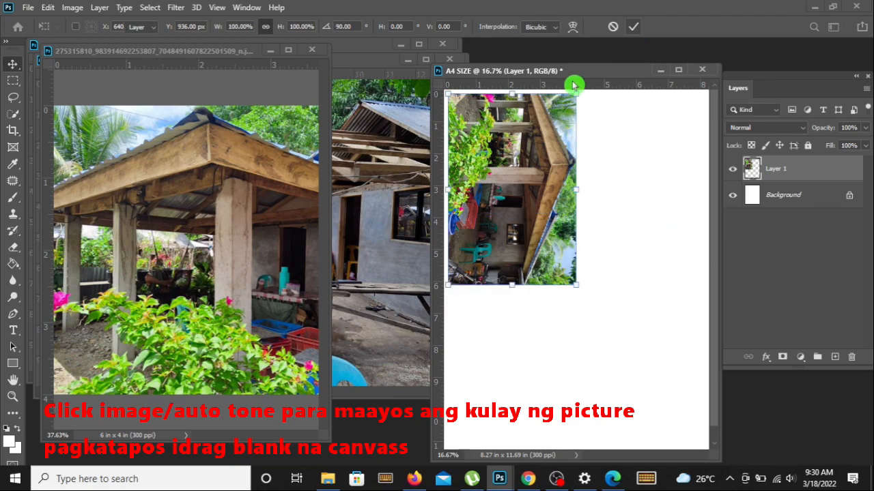
- Minimize the porch photo's window and crop the unfinished roof frame photo to 6 x 4 in at 300 px/in
click(271, 52)
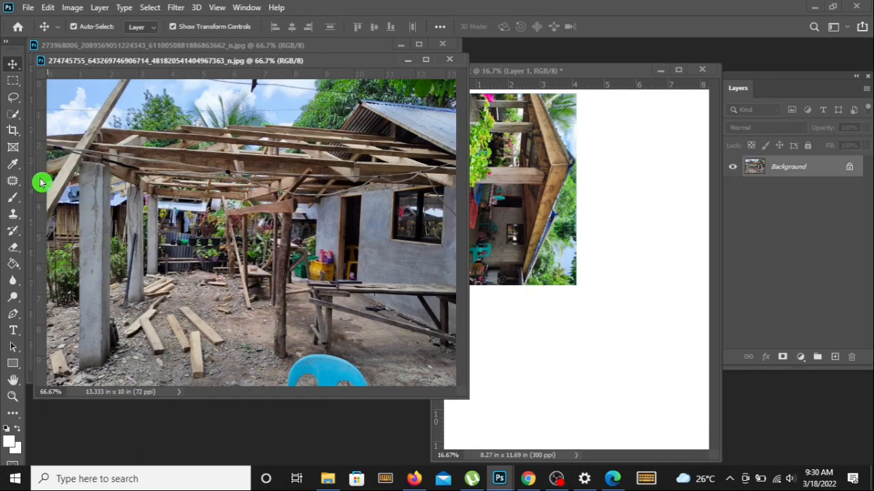
click(13, 130)
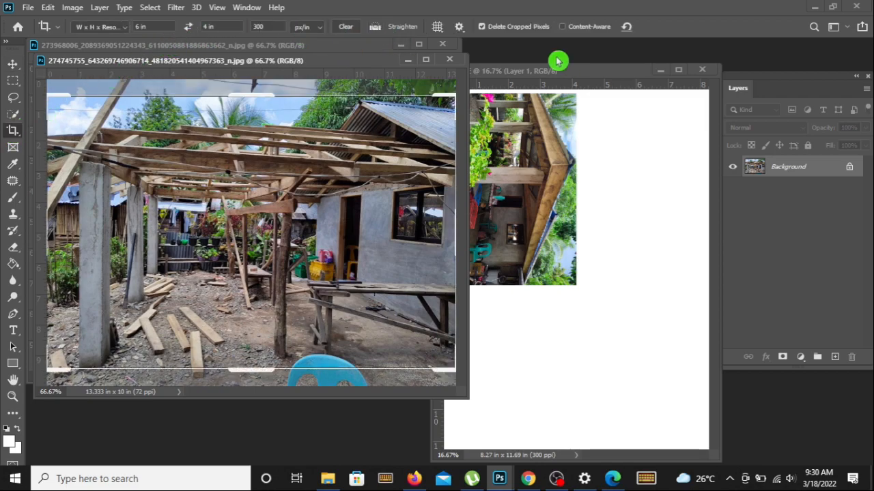
click(11, 61)
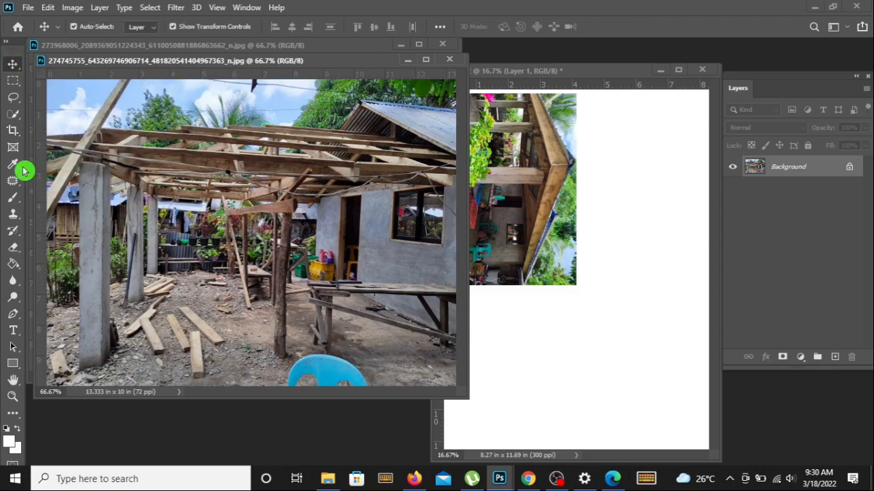
click(12, 130)
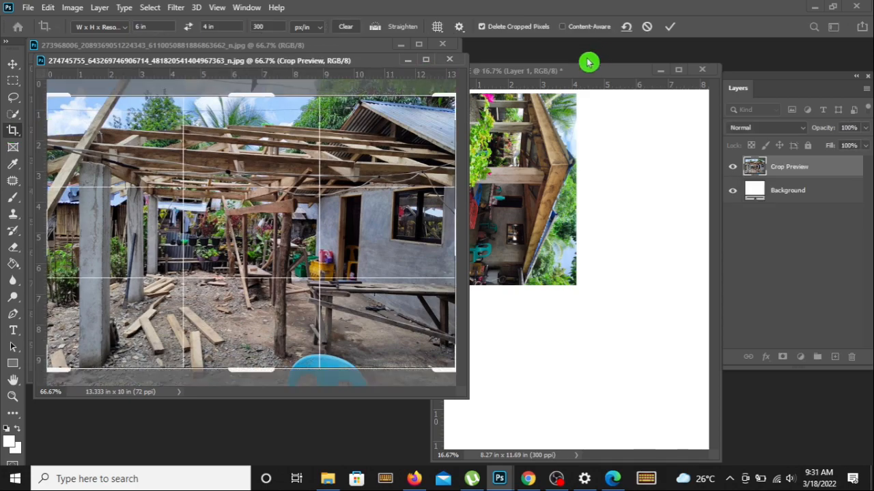
key(Return)
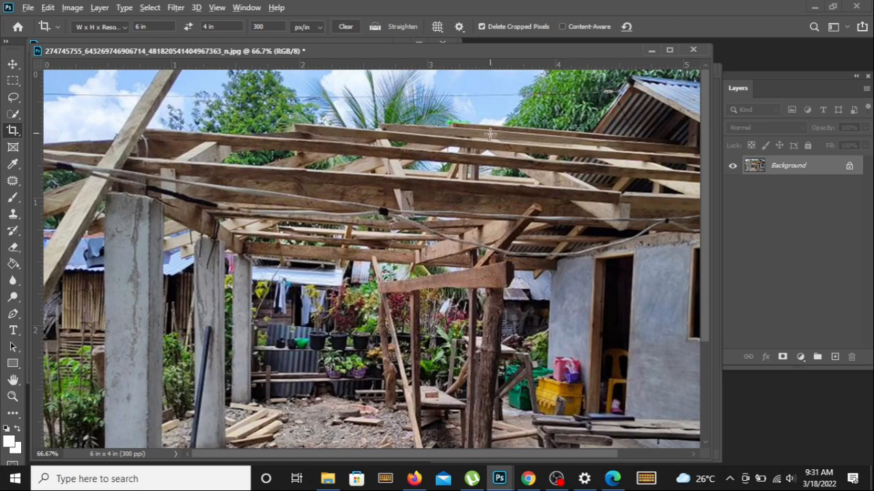
scroll(490, 133, down, 3)
drag(549, 54, 386, 64)
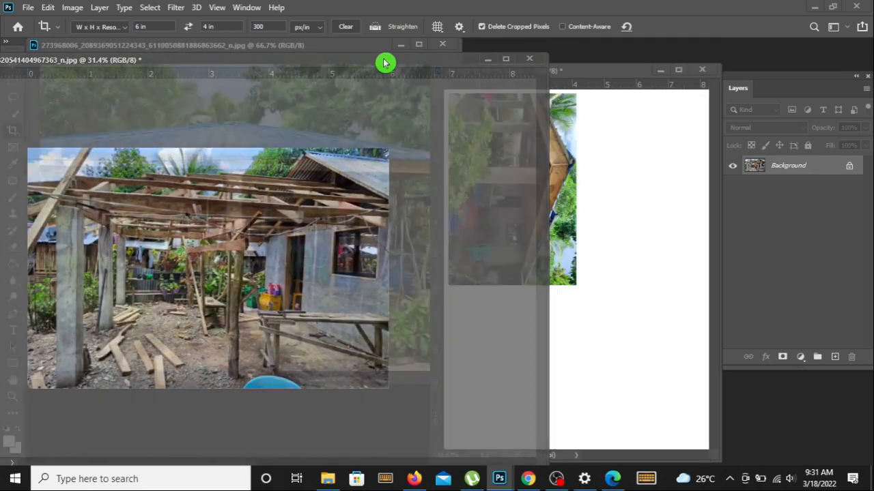
- Apply Auto Contrast to the cropped roof frame photo and copy it onto the A4 SIZE canvas below the porch photo
click(73, 7)
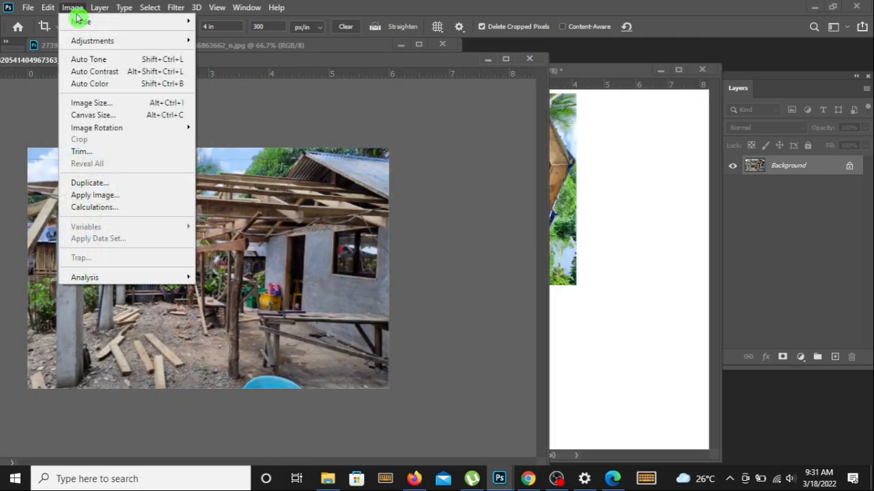
click(89, 72)
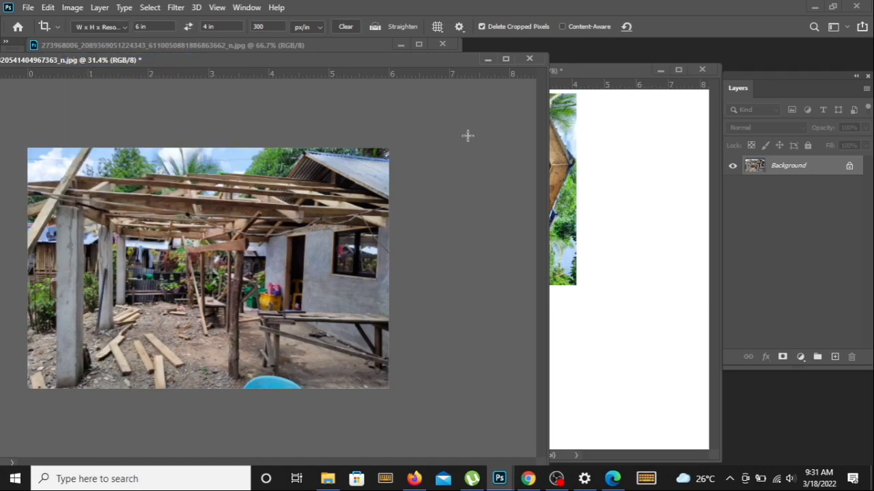
drag(424, 65, 438, 133)
click(13, 64)
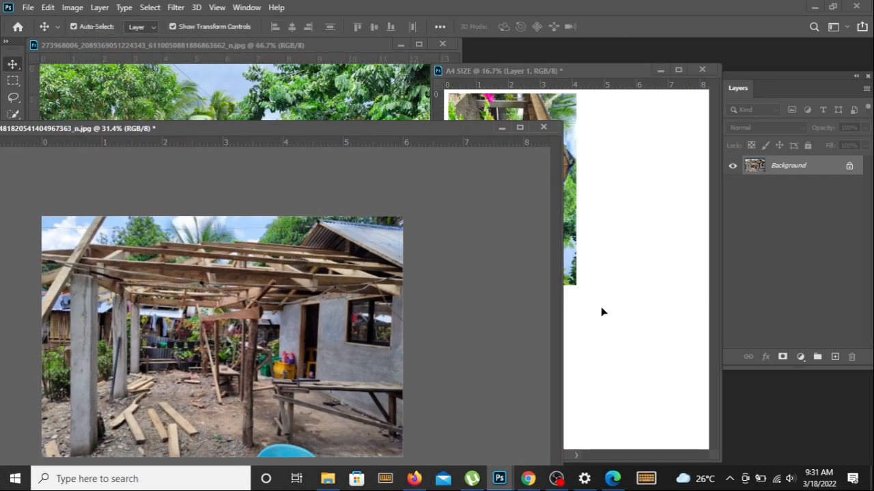
drag(601, 307, 600, 307)
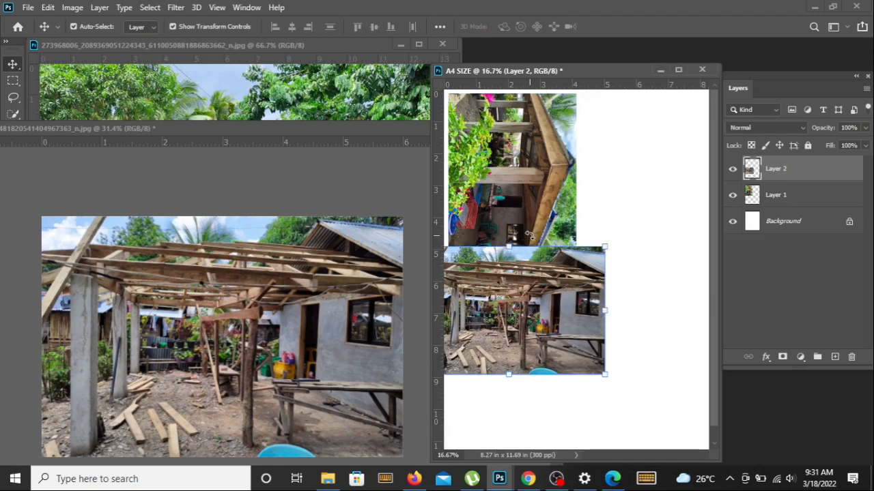
- Rotate the placed roof frame photo 90 degrees and position it in the page's upper-right corner beside the porch photo
drag(529, 235, 587, 327)
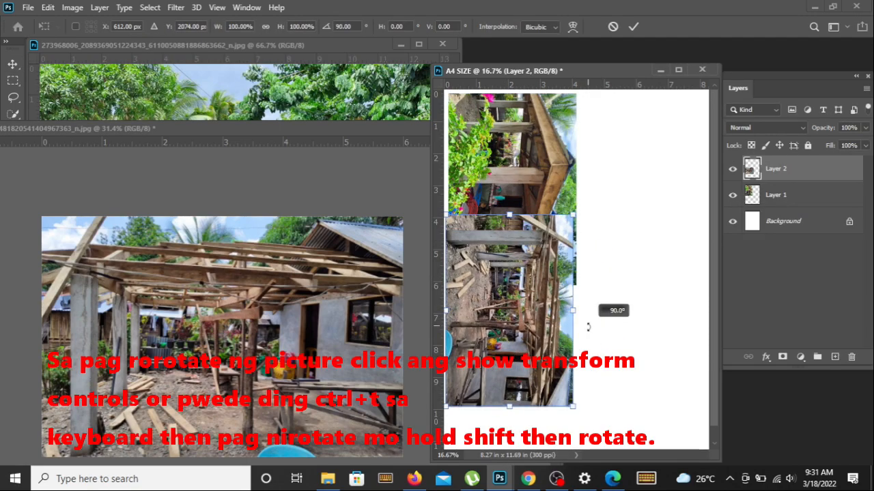
drag(522, 338, 654, 216)
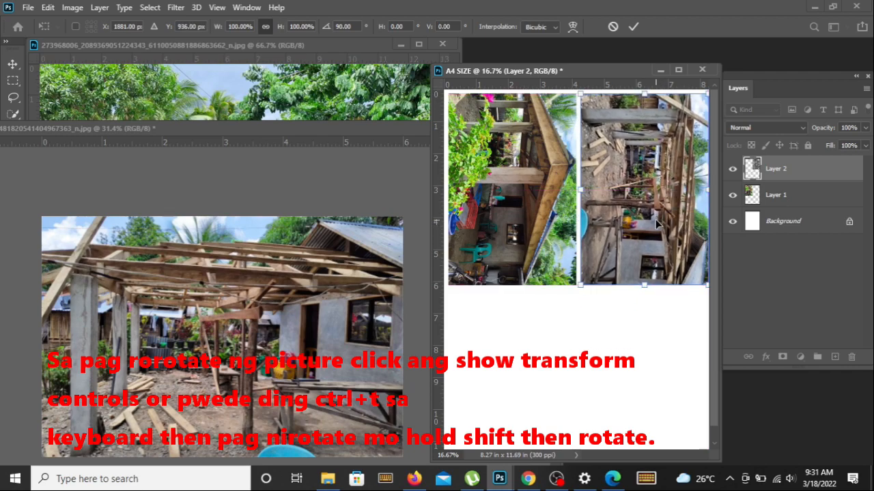
click(634, 28)
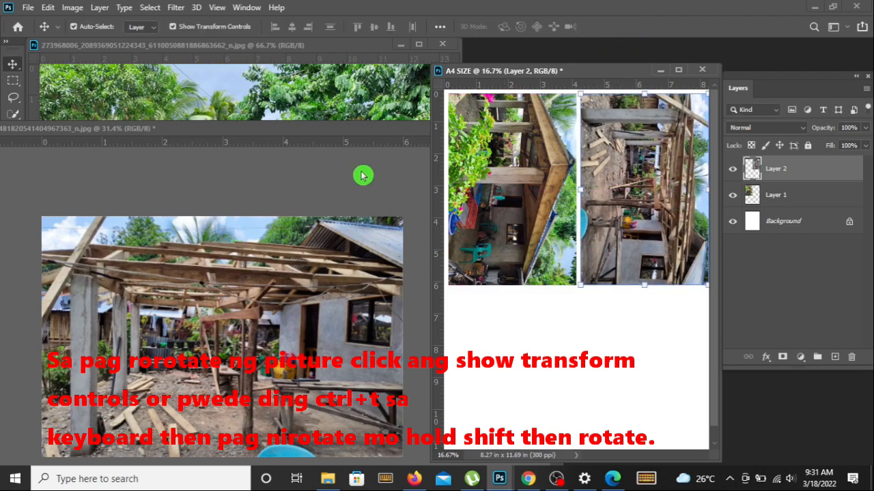
- Close the original roof frame photo without saving its changes
click(361, 176)
click(559, 132)
click(436, 195)
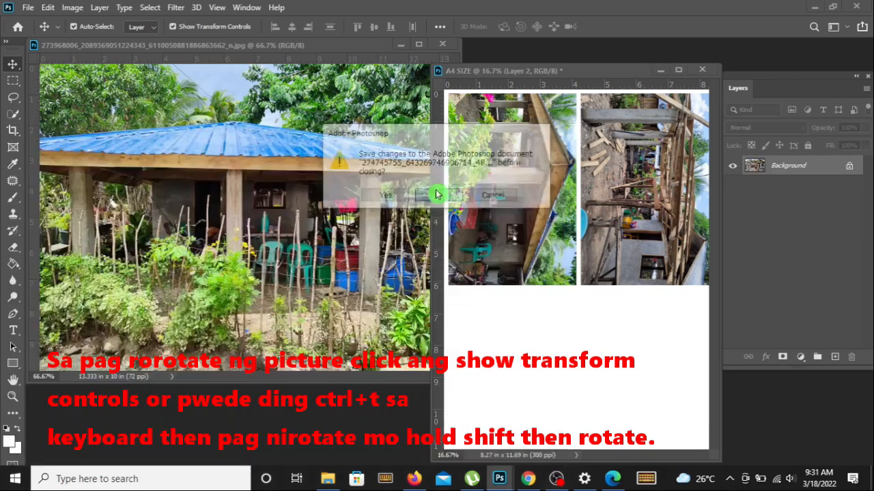
- Crop the blue-roofed house photo to 6 x 4 in at 300 px/in
click(289, 195)
click(12, 130)
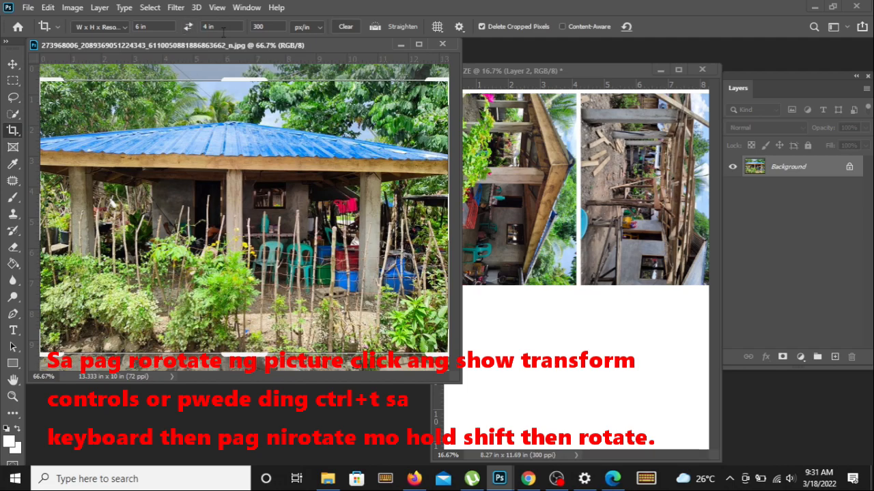
drag(363, 48, 396, 108)
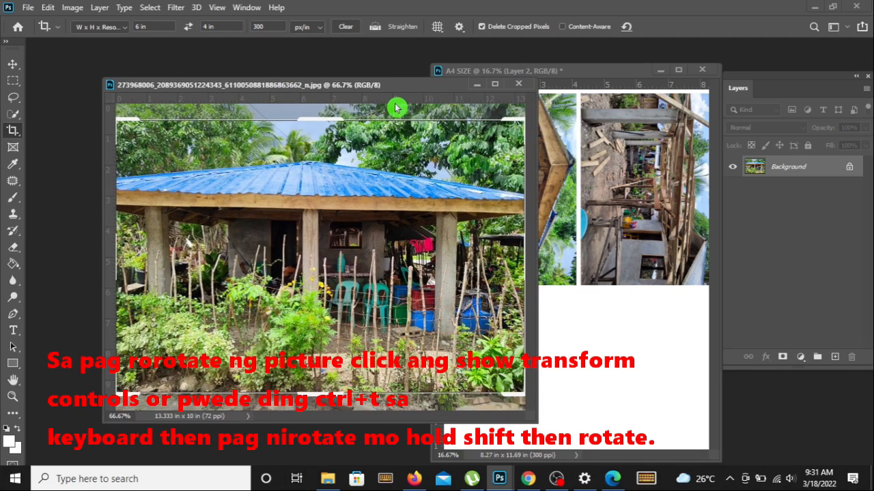
key(Return)
key(Return)
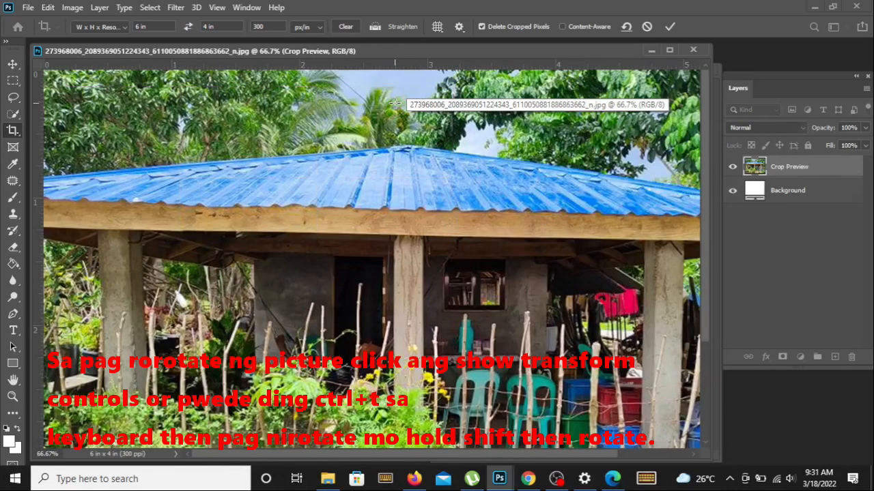
- Apply Auto Tone to the cropped blue-roofed house photo
drag(523, 52, 412, 53)
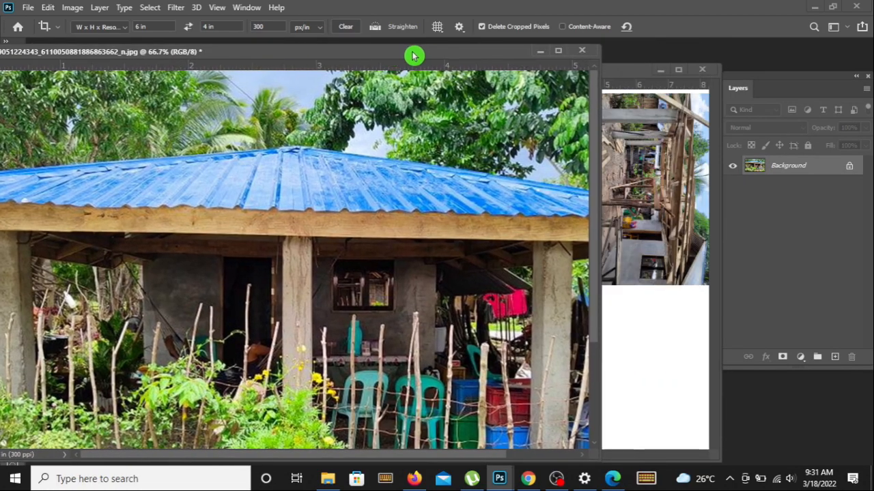
scroll(335, 130, down, 5)
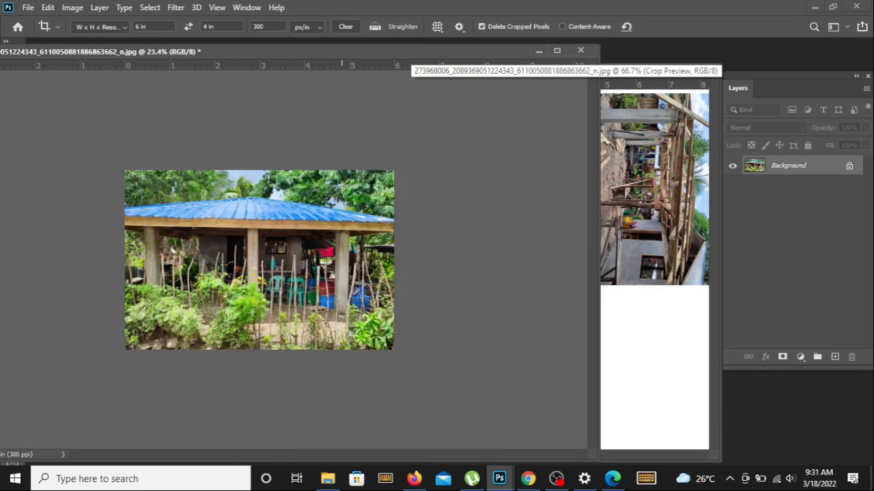
click(72, 8)
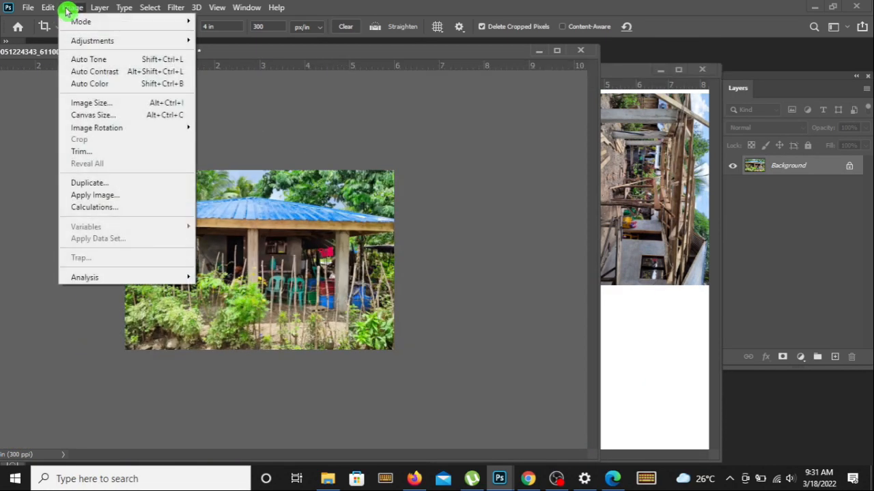
click(77, 60)
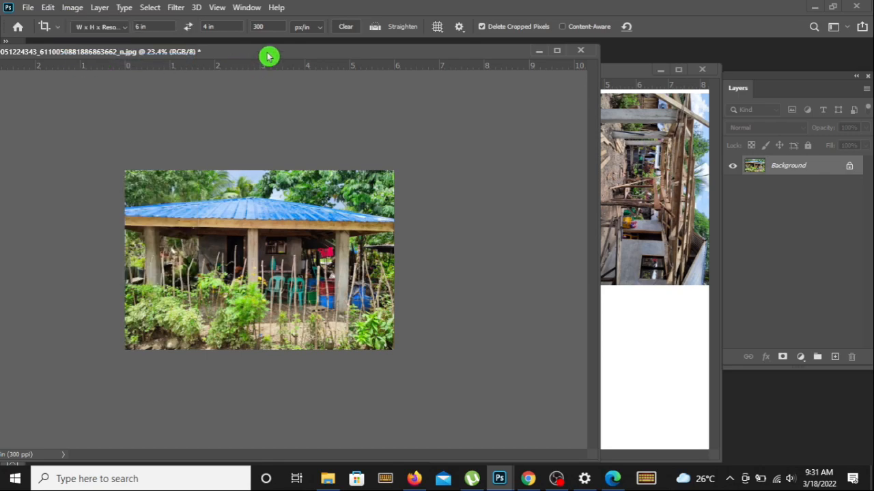
click(72, 7)
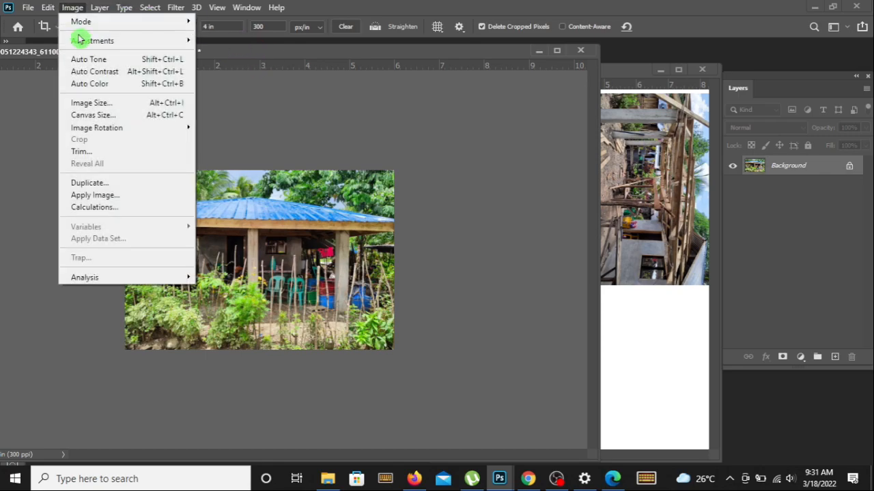
click(92, 60)
- Copy the blue-roofed house photo onto the A4 SIZE canvas, placing it horizontally at the left edge below the two rotated photos
drag(390, 62, 321, 114)
click(11, 64)
drag(258, 300, 577, 352)
- Minimize the blue-roofed house photo's window and move the A4 SIZE window to the middle of the workspace
click(344, 269)
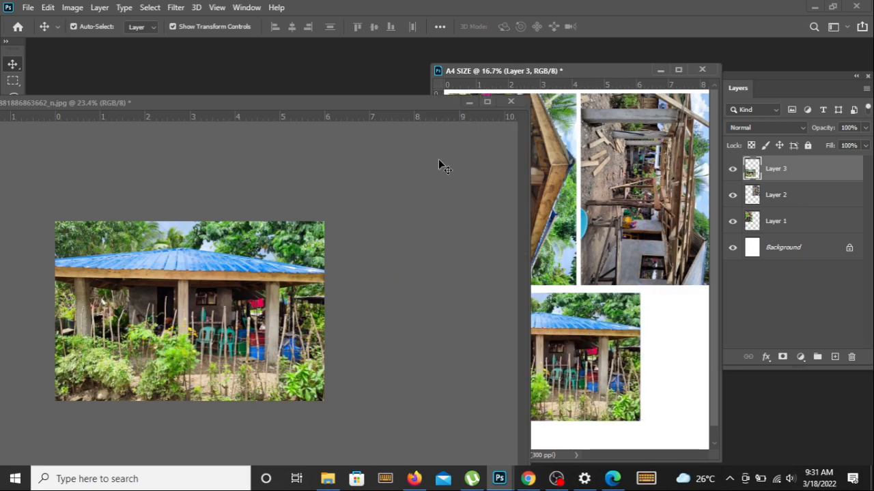
click(464, 103)
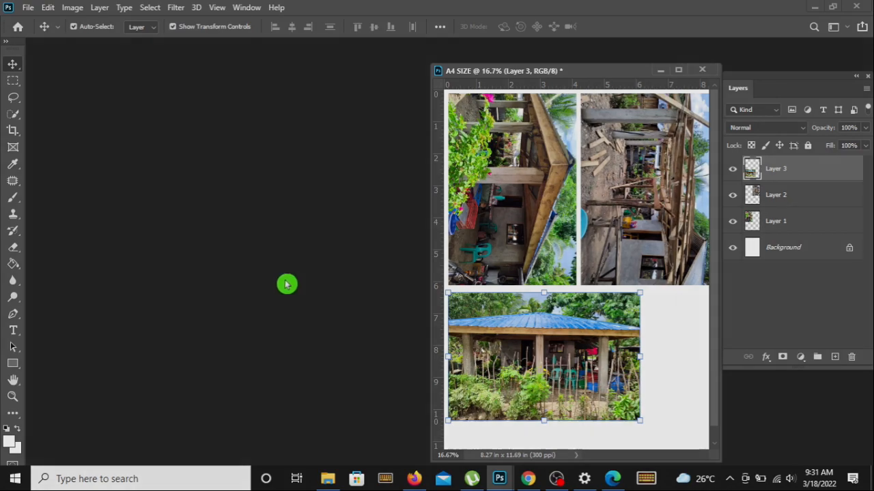
drag(600, 75, 440, 71)
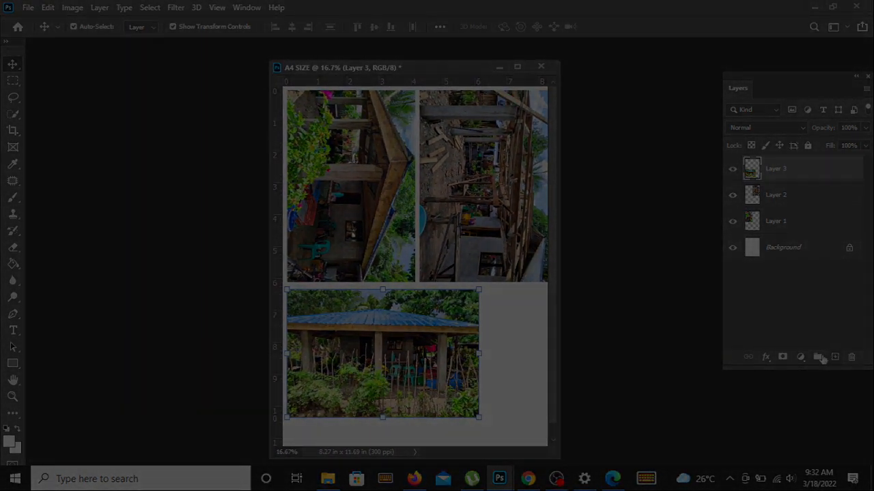